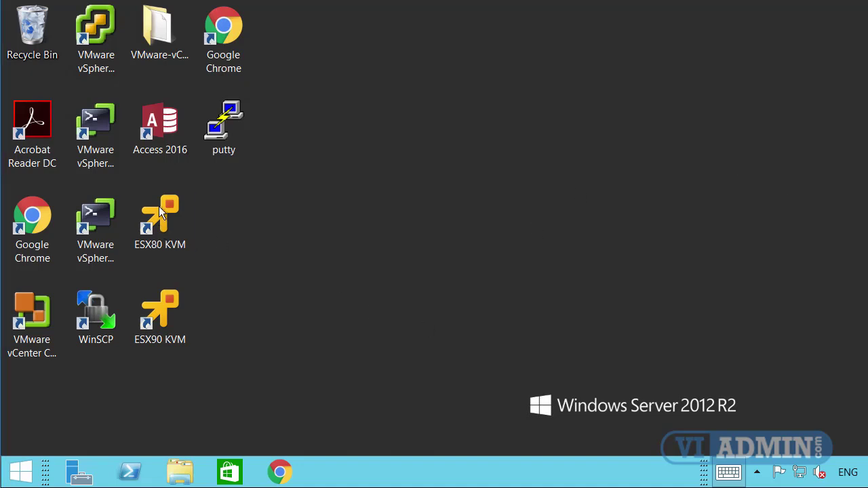
# Launch VMware Remote Console from the ESX80 KVM desktop shortcut.
pyautogui.click(173, 235)
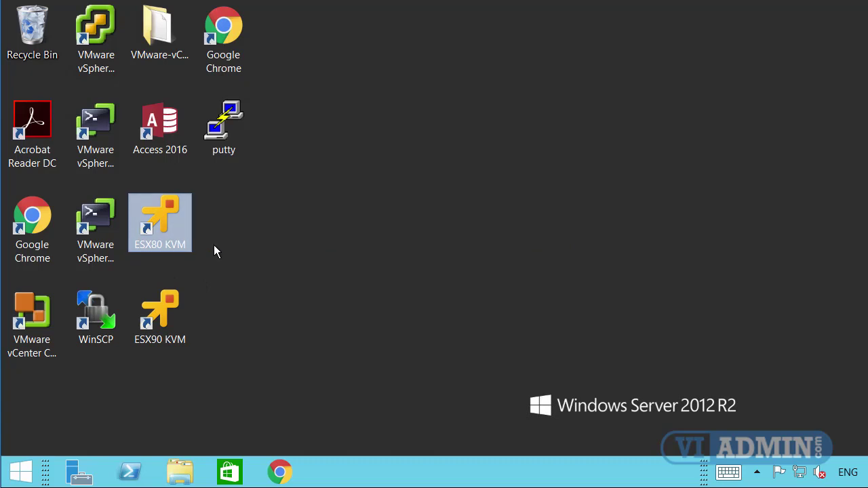
pyautogui.click(161, 313)
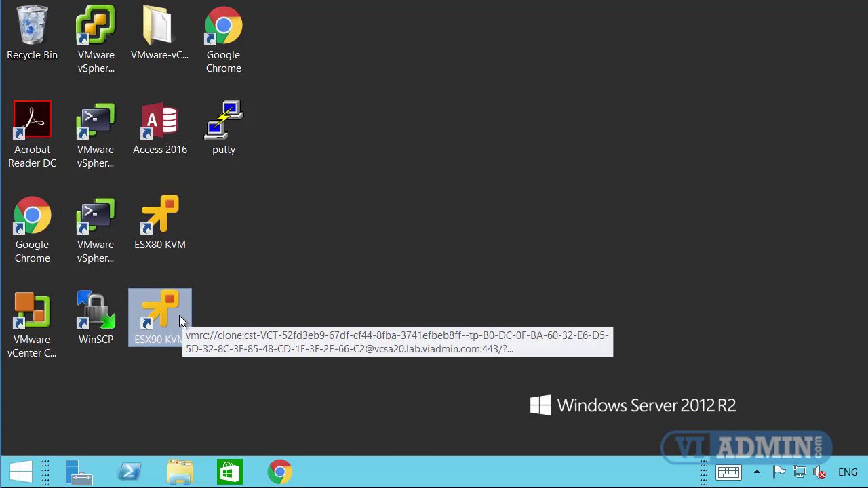
pyautogui.click(159, 207)
pyautogui.keyDown('ctrl'); pyautogui.click(157, 338); pyautogui.keyUp('ctrl')
pyautogui.keyDown('ctrl'); pyautogui.click(156, 326); pyautogui.keyUp('ctrl')
pyautogui.keyDown('ctrl'); pyautogui.click(157, 310); pyautogui.keyUp('ctrl')
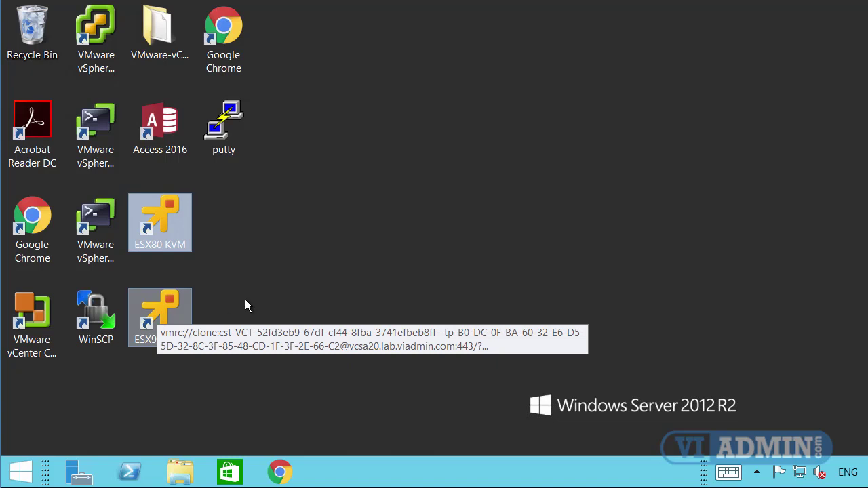
pyautogui.doubleClick(165, 211)
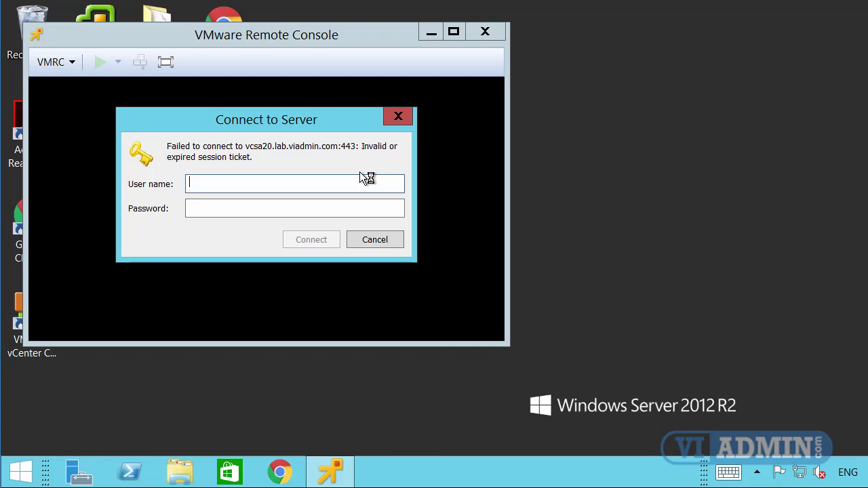
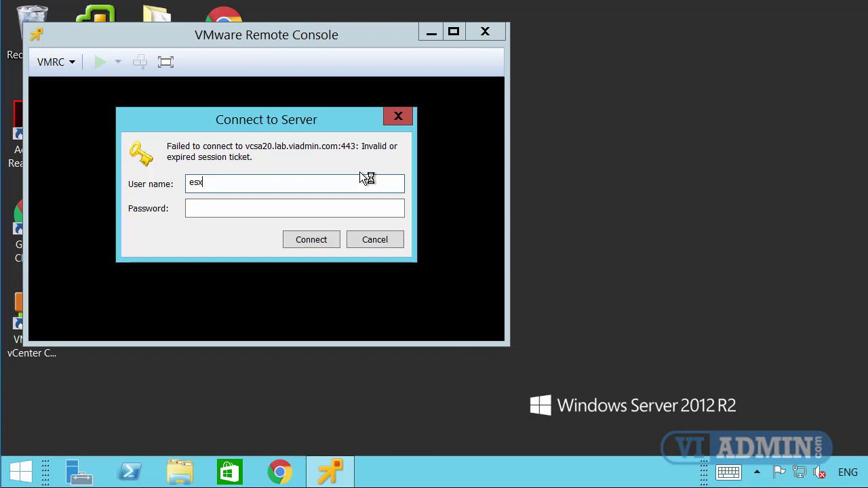
# Complete the administrator user name with its domain, enter the password, and connect to vCenter.
pyautogui.press('Tab')
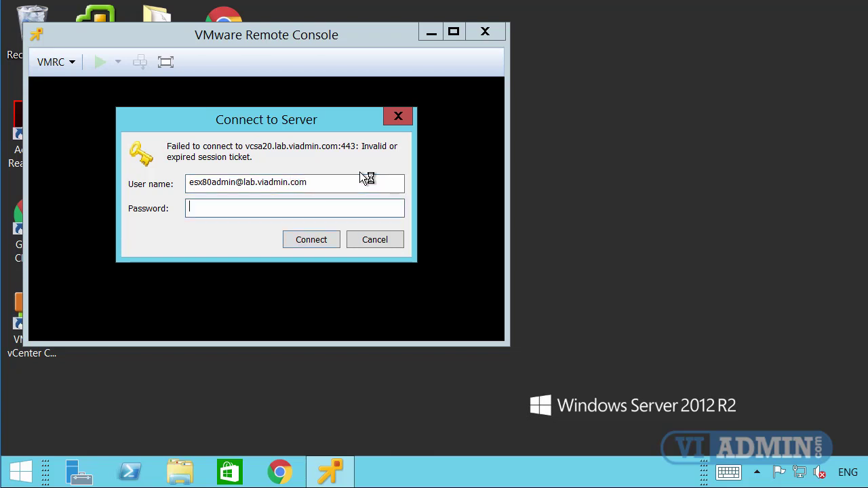
pyautogui.write('********')
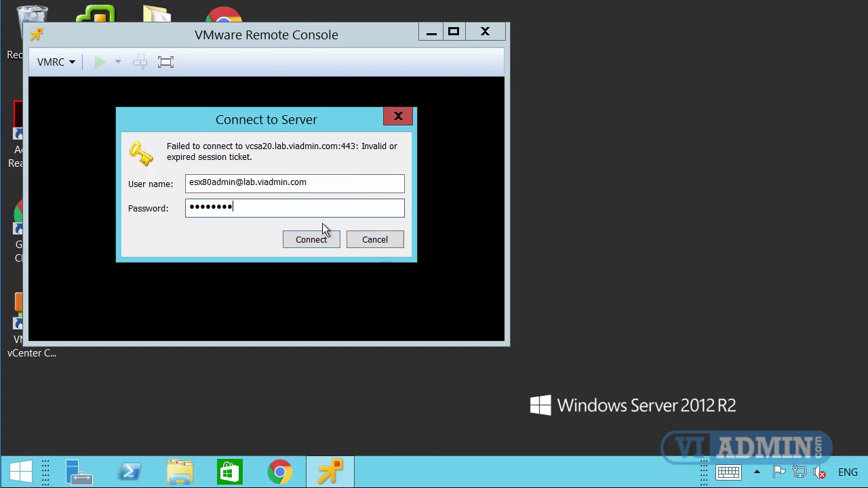
pyautogui.click(315, 240)
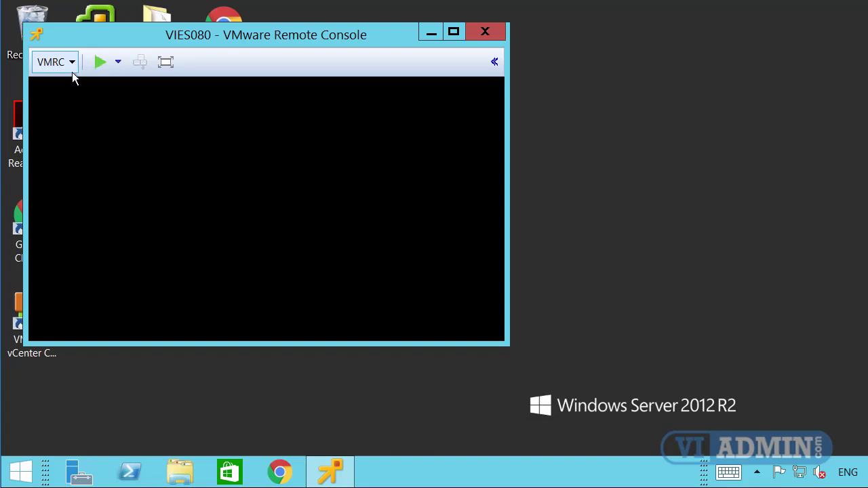
# Open the VMRC dropdown menu once the VIES080 console has connected.
pyautogui.click(73, 62)
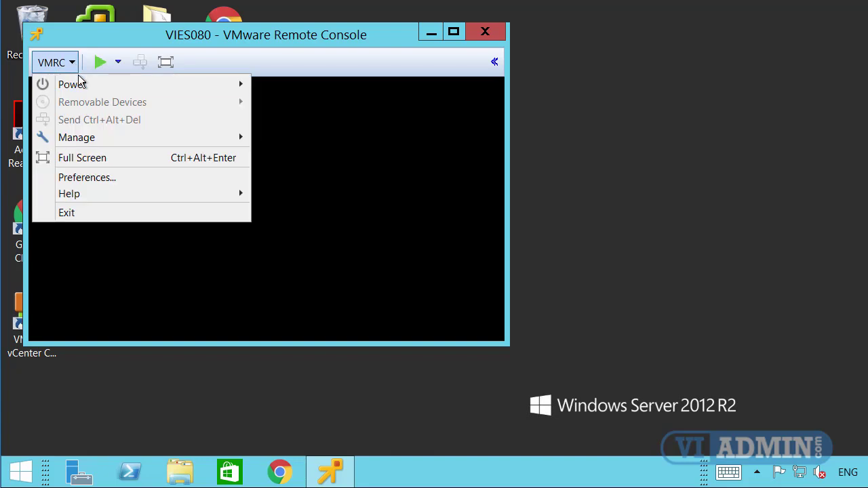
# Dismiss the VMRC menu and power on VIES080 with the green toolbar Power On button.
pyautogui.moveTo(207, 84)
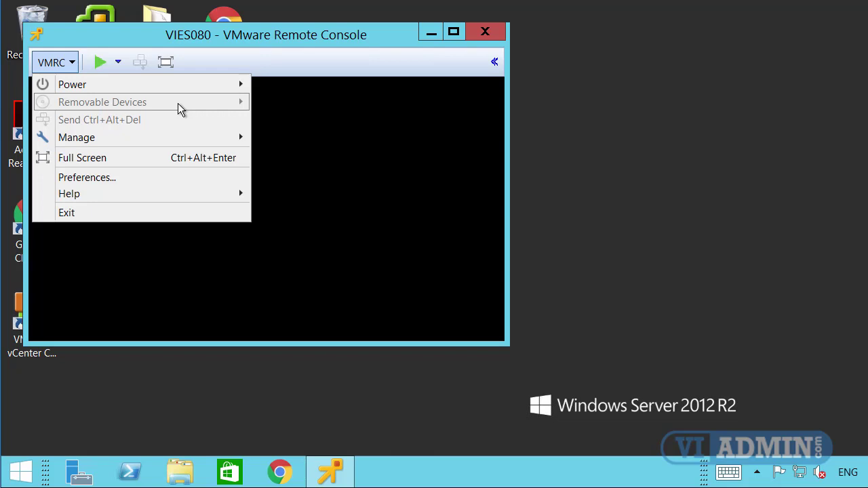
pyautogui.click(371, 158)
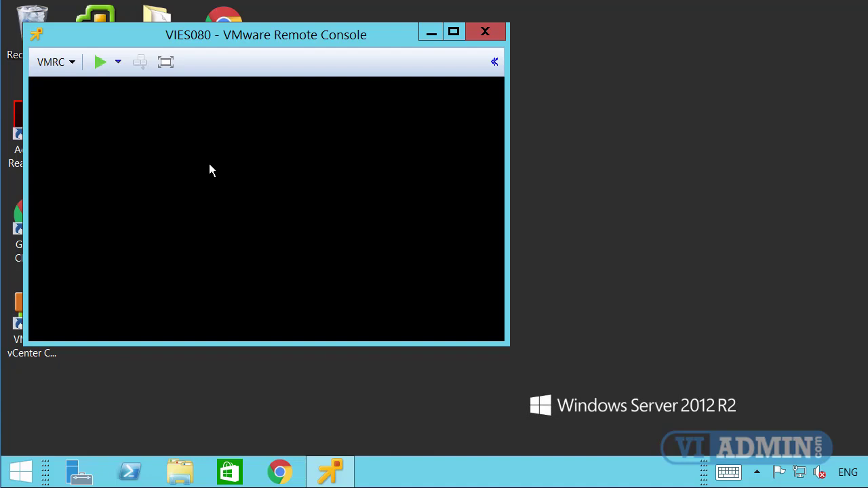
pyautogui.click(99, 62)
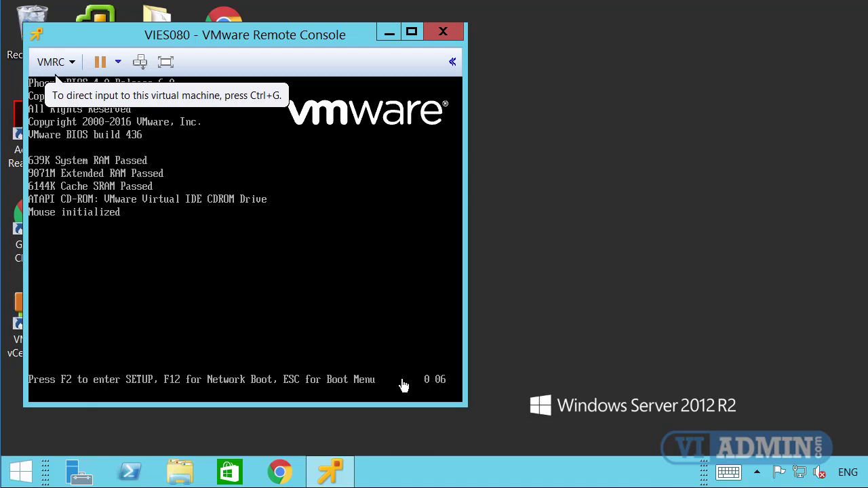
# Capture input in the VIES080 console and press Esc at POST for the Boot Menu.
pyautogui.click(287, 333)
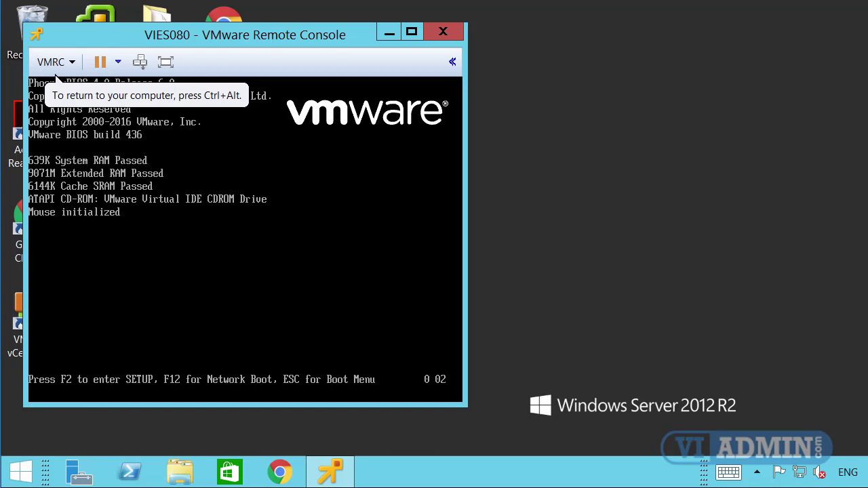
pyautogui.press('Escape')
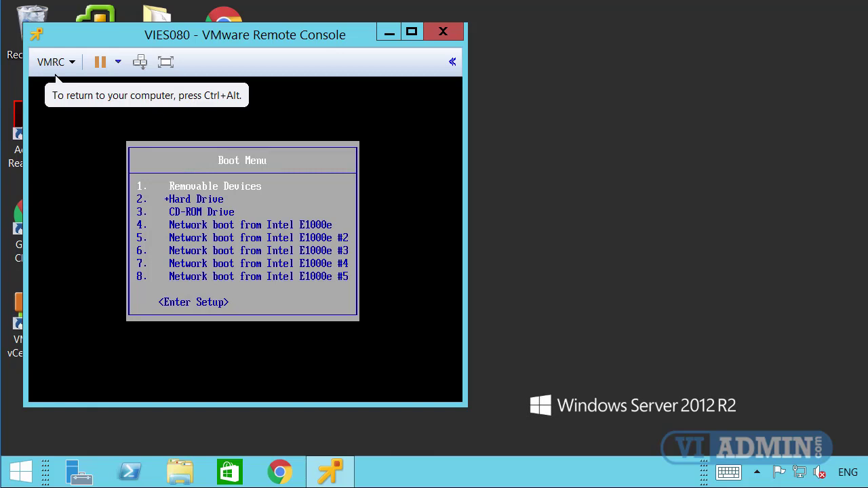
# Choose 'Network boot from Intel E1000e' in the Boot Menu to start DHCP network boot.
pyautogui.press('Down')
pyautogui.press('Down')
pyautogui.press('Down')
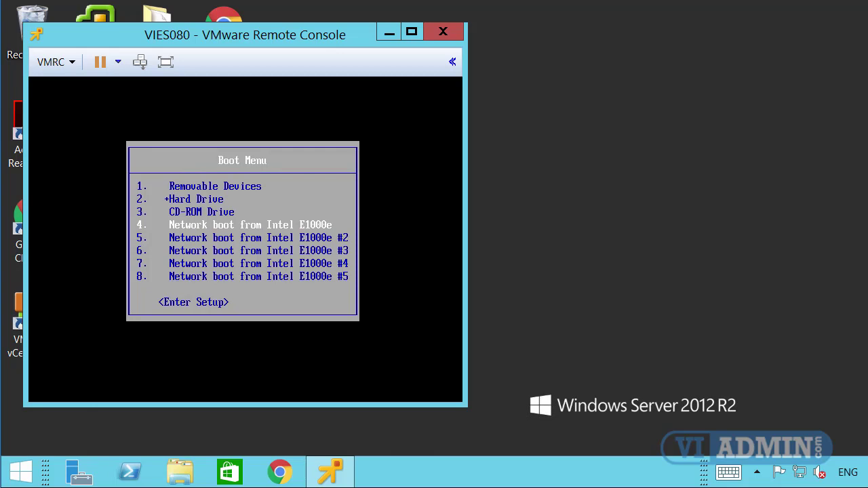
pyautogui.press('Return')
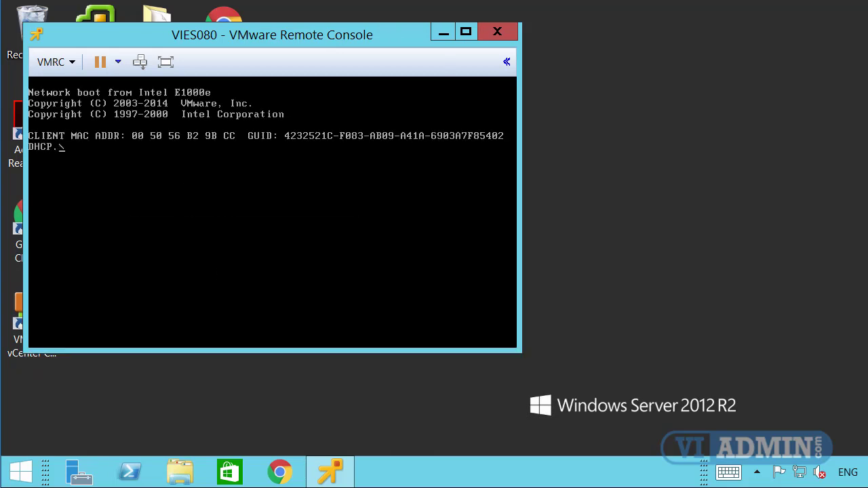
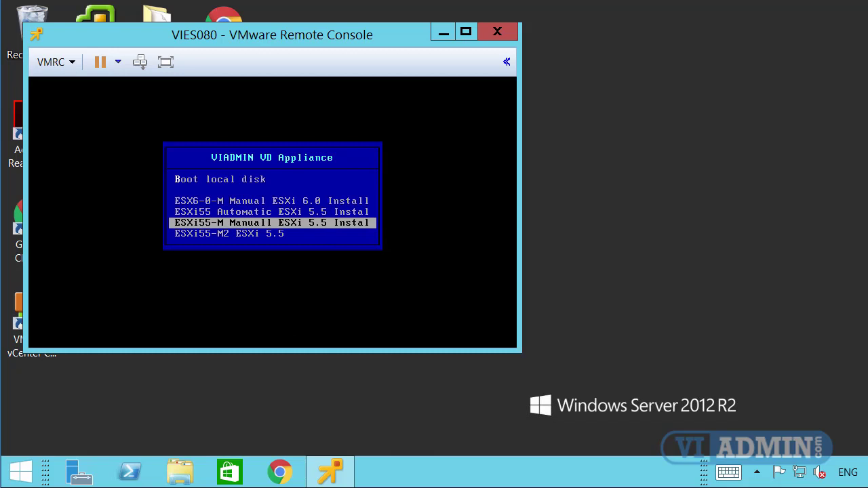
pyautogui.press('Up')
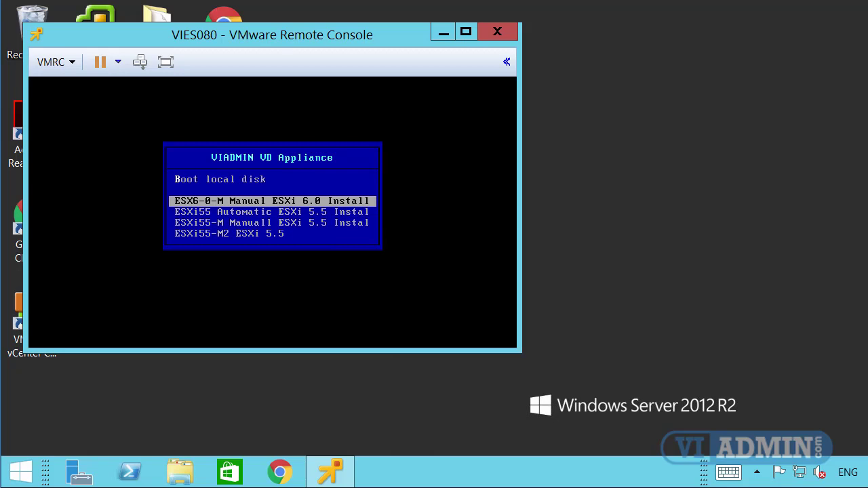
# Scroll the PXE boot menu down past ESXi55 Automatic and ESXi55-M Manual to ESXi60.
pyautogui.press('Down')
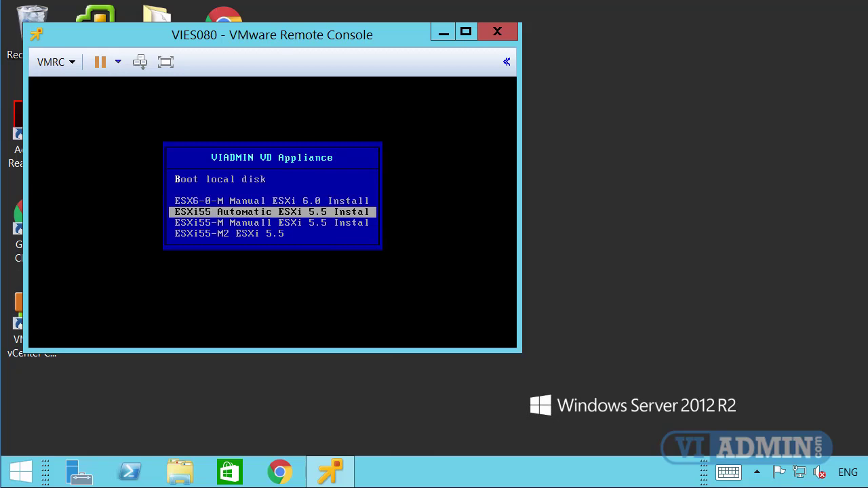
pyautogui.press('Down')
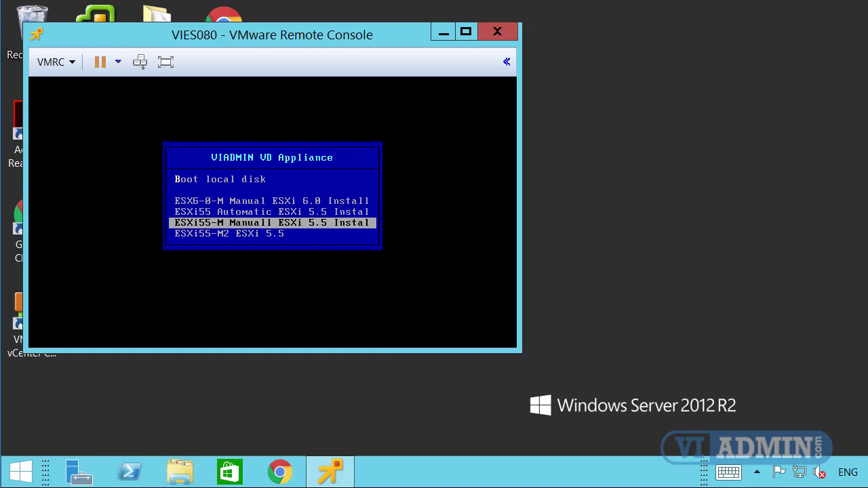
pyautogui.press('Up')
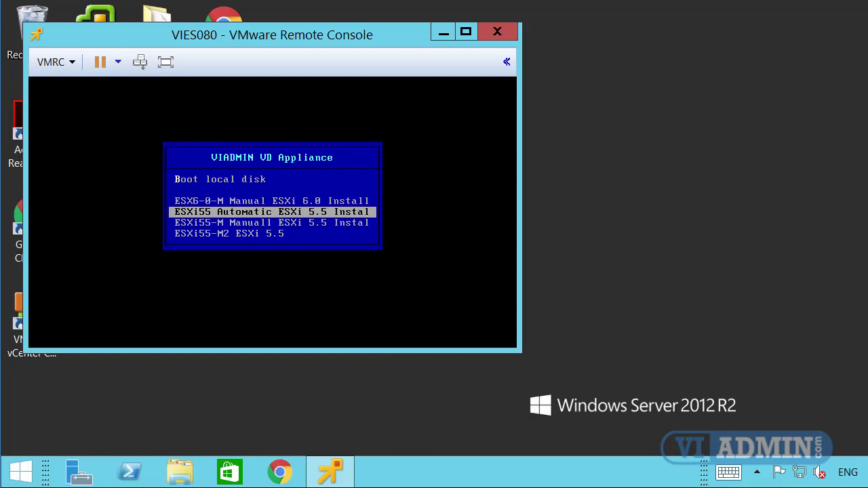
pyautogui.press('Down')
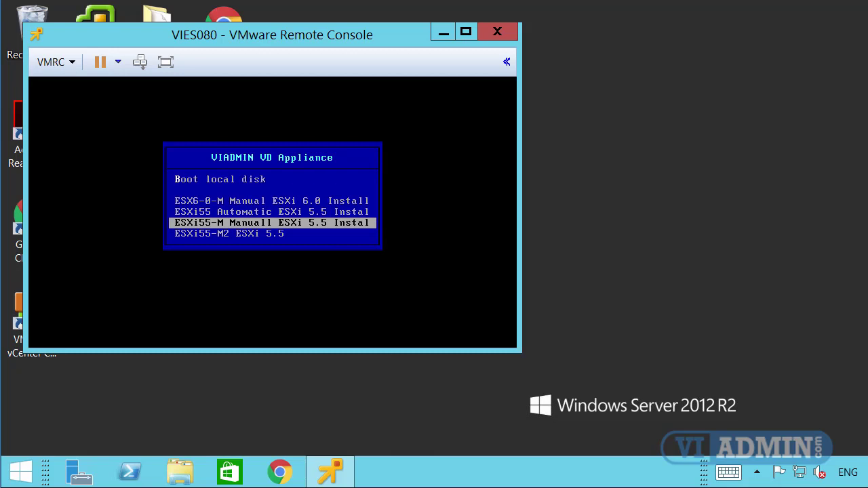
pyautogui.press('Down')
pyautogui.press('Down')
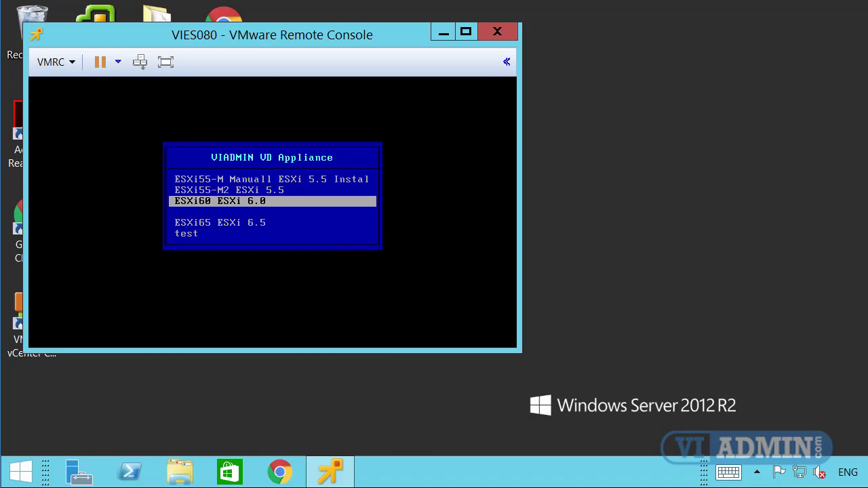
# Highlight the ESXi65 ESXi 6.5 entry in the VIADMIN boot menu.
pyautogui.press('Down')
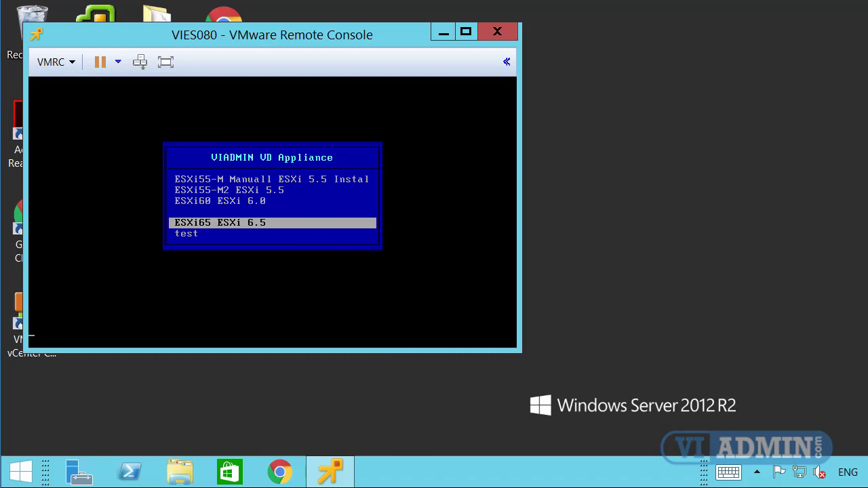
# Boot the selected ESXi 6.5 entry to load the ESXi 6.5.0 installer.
pyautogui.press('Return')
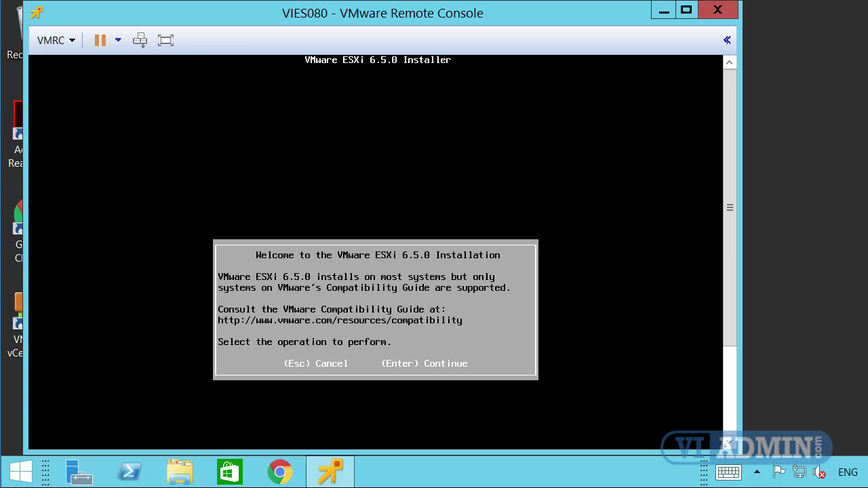
pyautogui.hotkey('ctrl', 'alt')
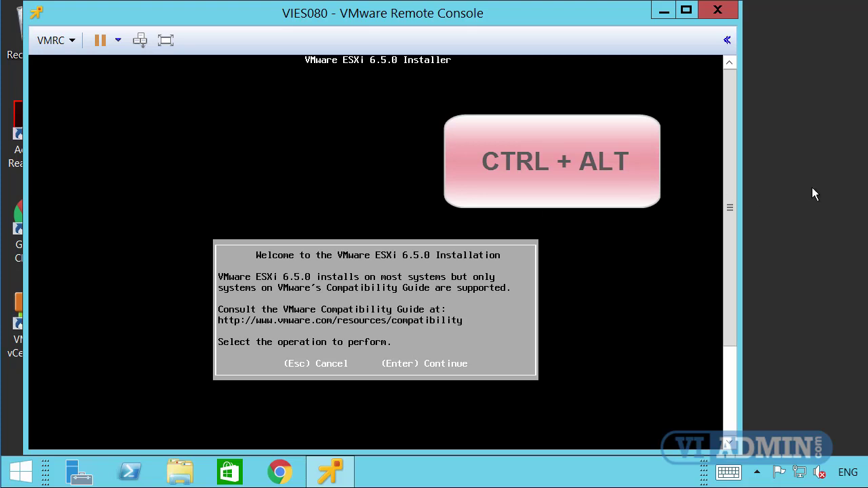
# Close the VIES080 remote console and launch the ESX90 KVM desktop shortcut.
pyautogui.click(715, 12)
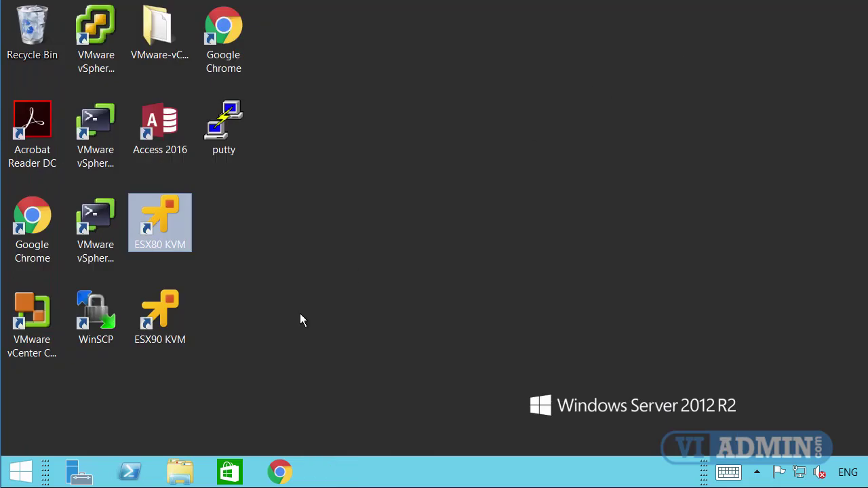
pyautogui.click(147, 320)
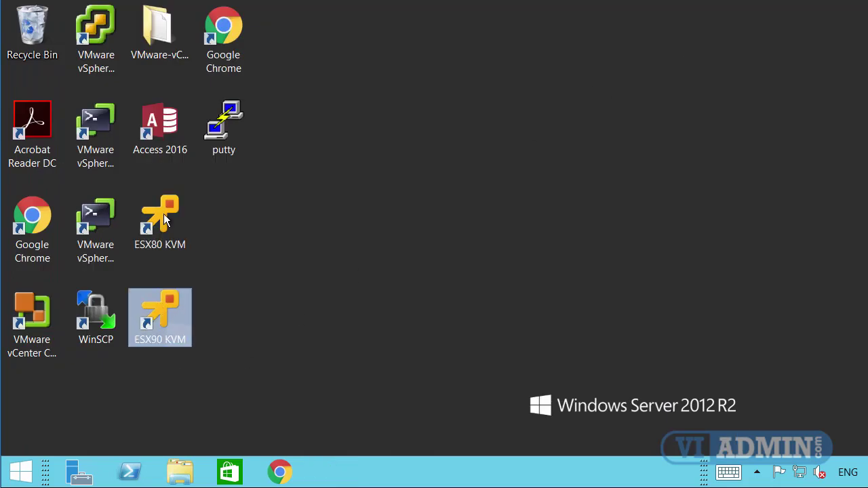
pyautogui.click(158, 218)
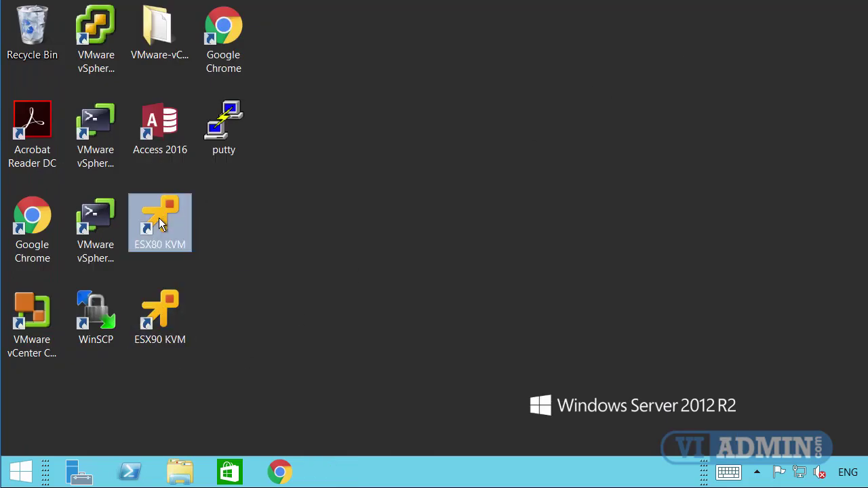
pyautogui.click(167, 311)
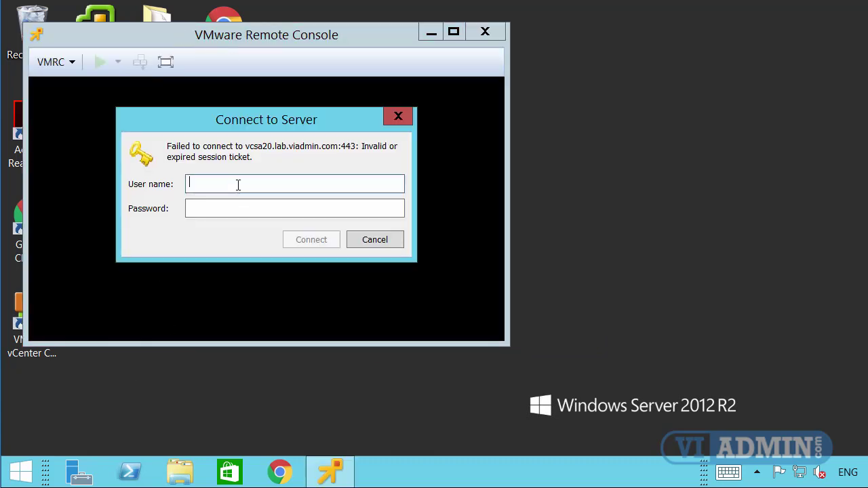
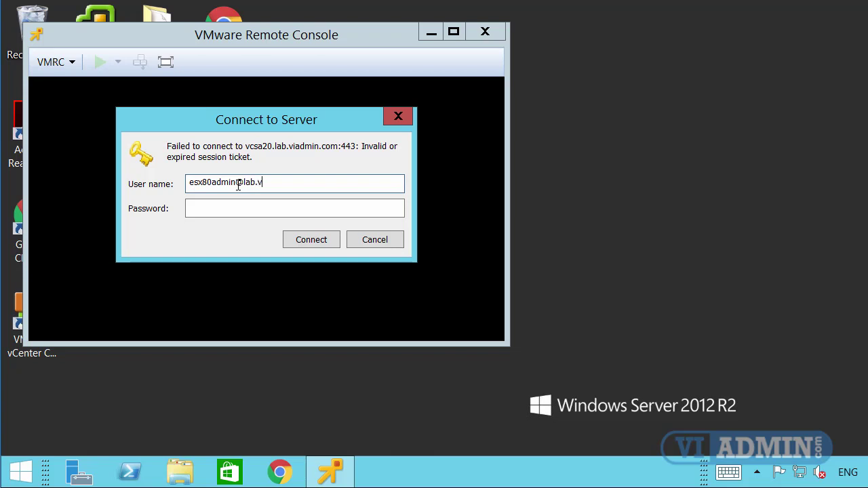
# Sign in to vCenter with the admin account's user name and password.
pyautogui.press('Tab')
pyautogui.write('********')
pyautogui.press('Return')
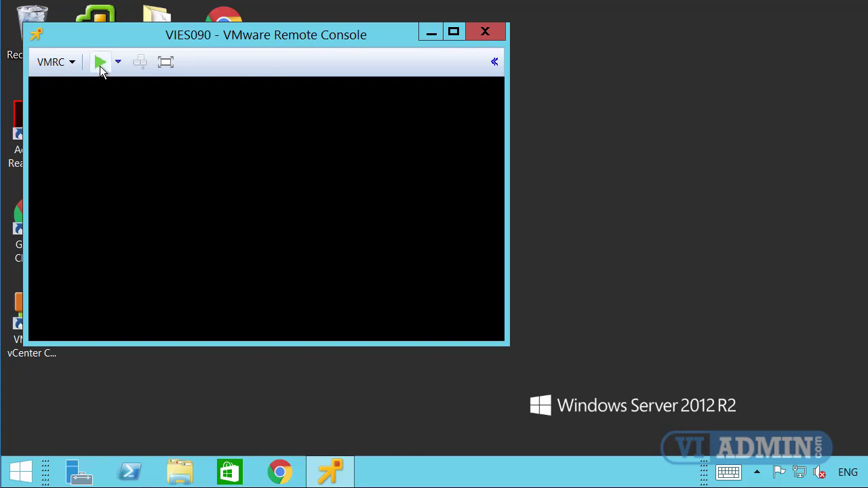
# Power on VIES090 and pick Intel E1000e network boot from the Esc Boot Menu.
pyautogui.click(100, 64)
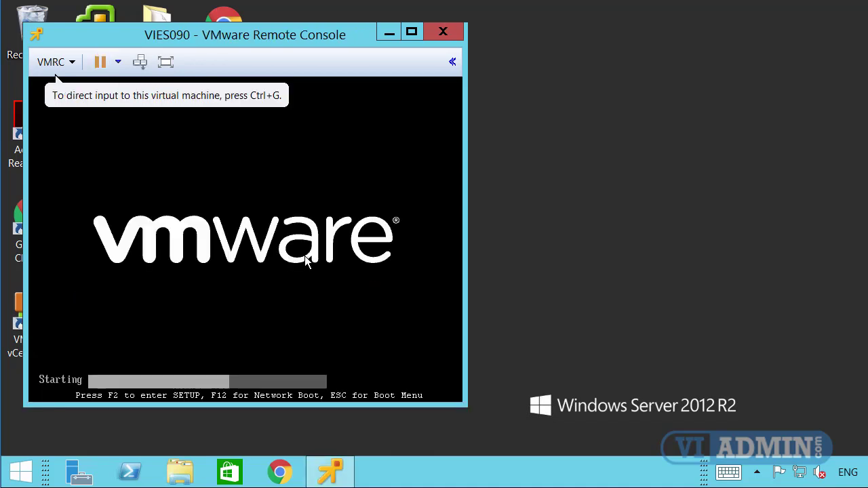
pyautogui.click(279, 284)
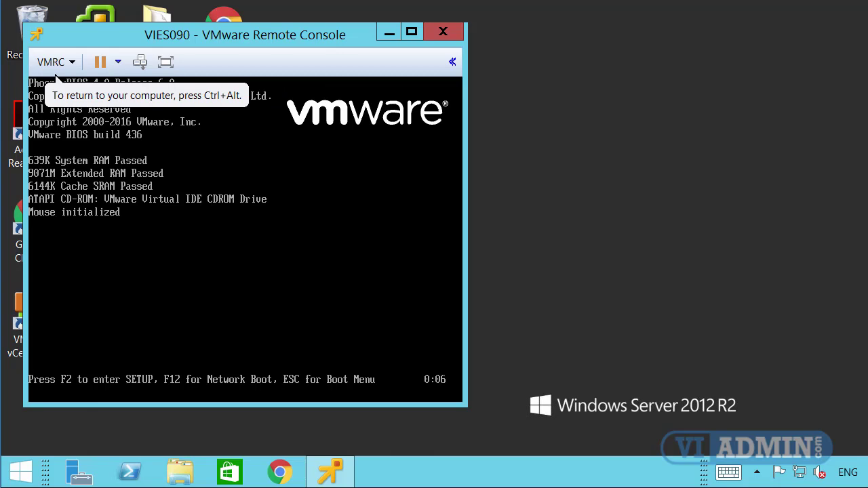
pyautogui.press('Escape')
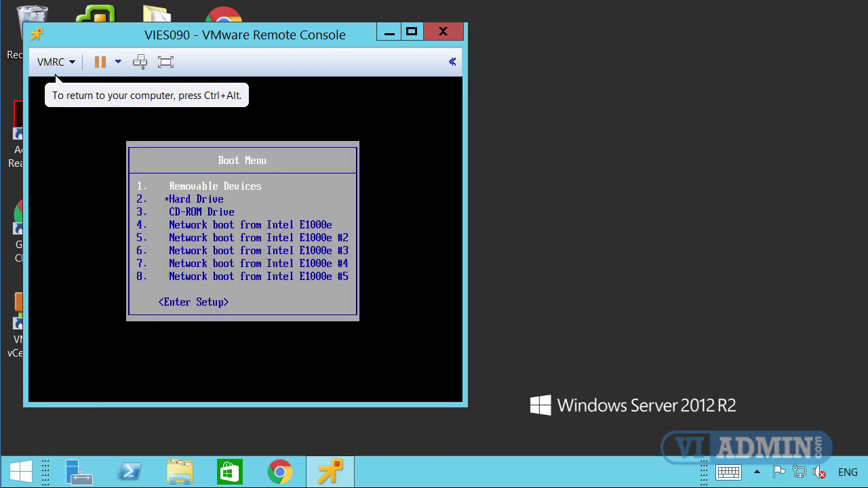
pyautogui.press('Down')
pyautogui.press('Down')
pyautogui.press('Down')
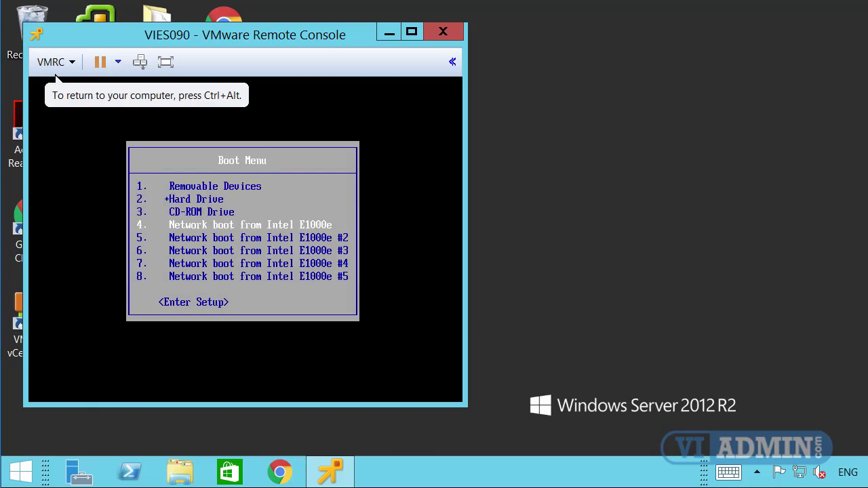
pyautogui.press('Return')
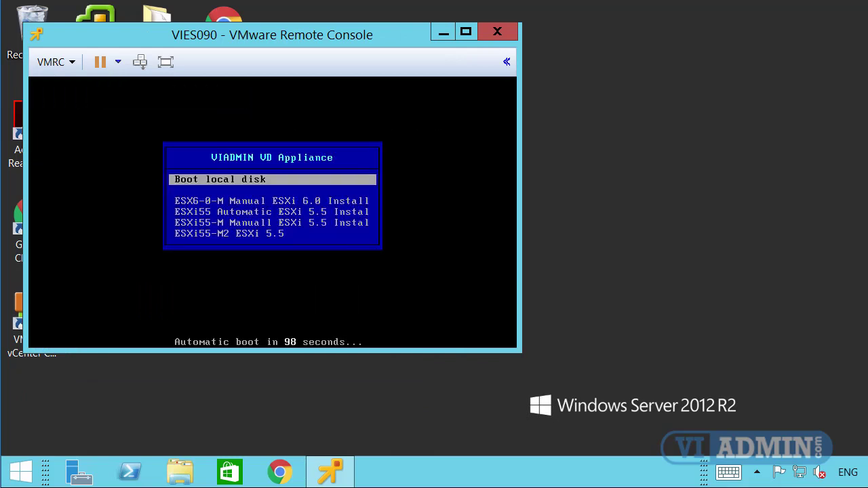
# Select ESXi65 ESXi 6.5 in the UDA menu to load the ESX65-Manual template.
pyautogui.press('Down')
pyautogui.press('Down')
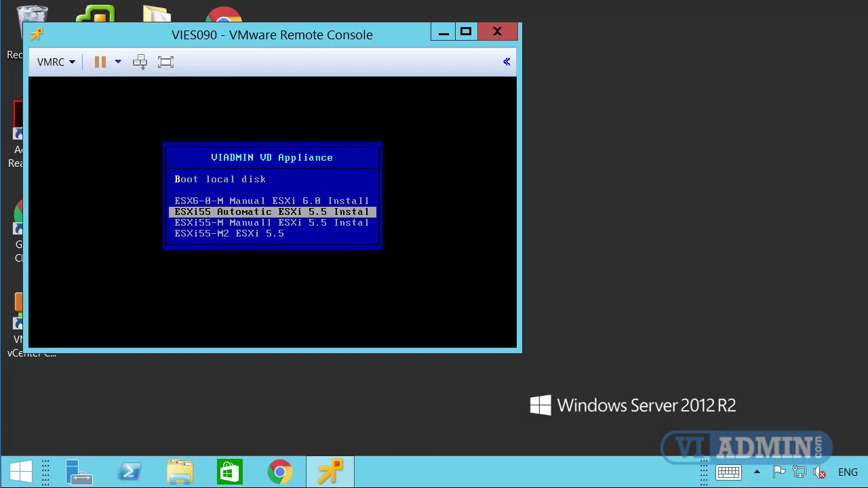
pyautogui.press('Down')
pyautogui.press('Down')
pyautogui.press('Down')
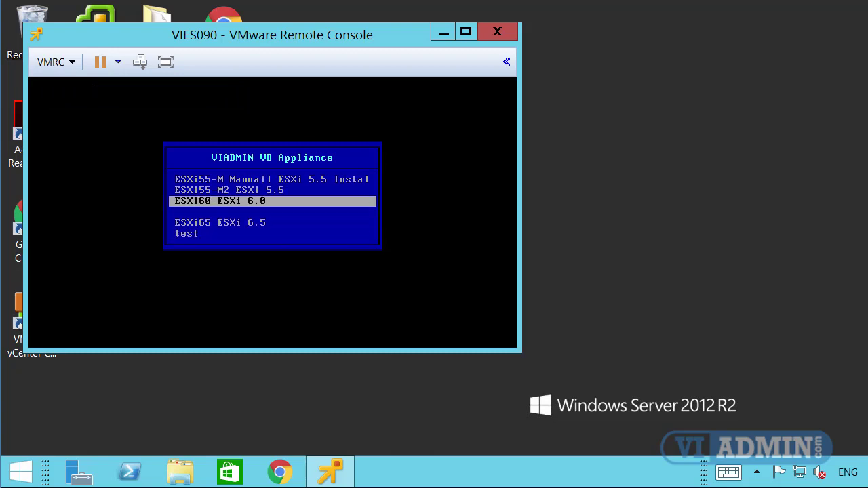
pyautogui.press('Down')
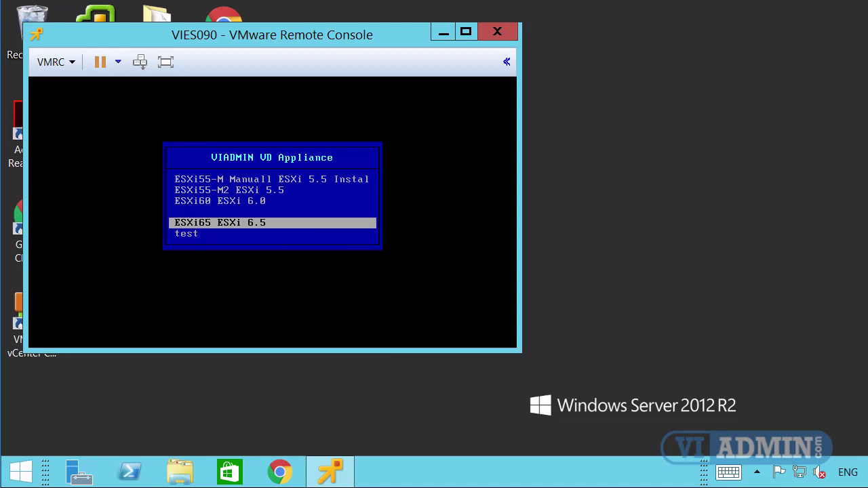
pyautogui.press('Return')
pyautogui.press('Return')
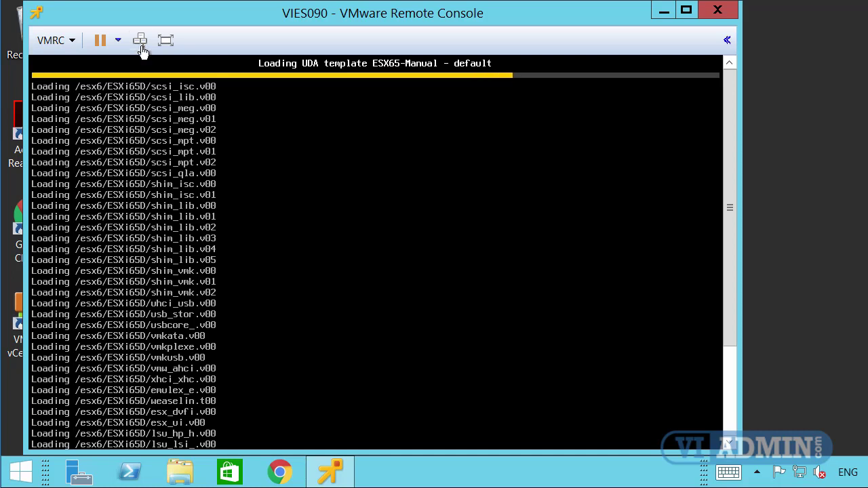
# Shut down the VIES090 guest via the VMRC Power menu.
pyautogui.click(71, 42)
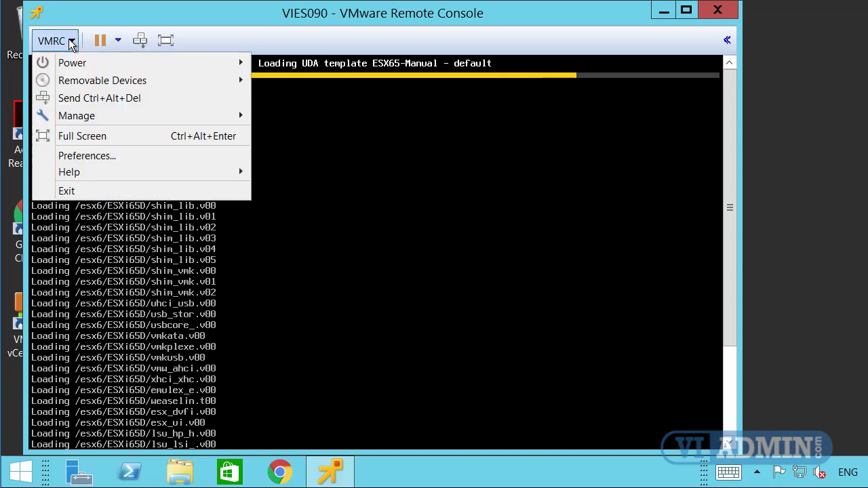
pyautogui.moveTo(75, 65)
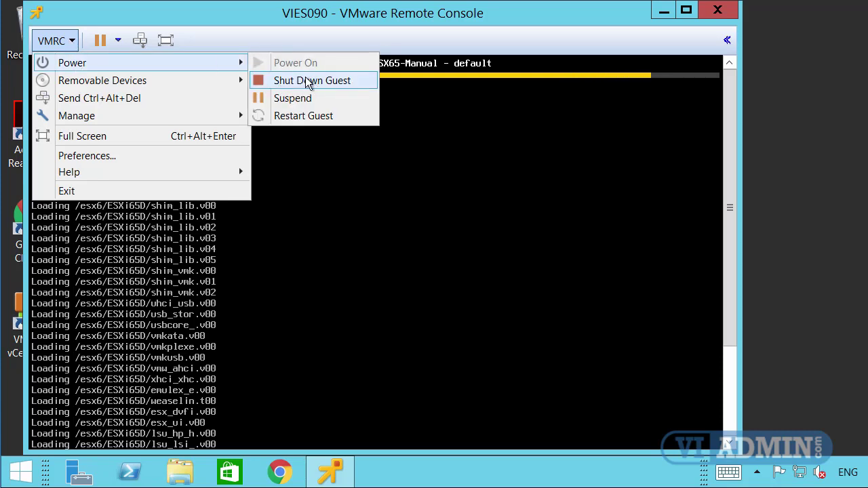
pyautogui.click(328, 82)
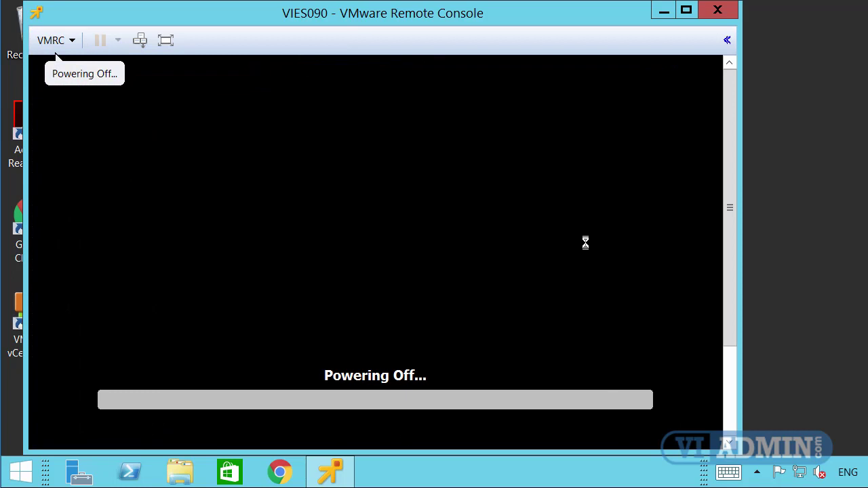